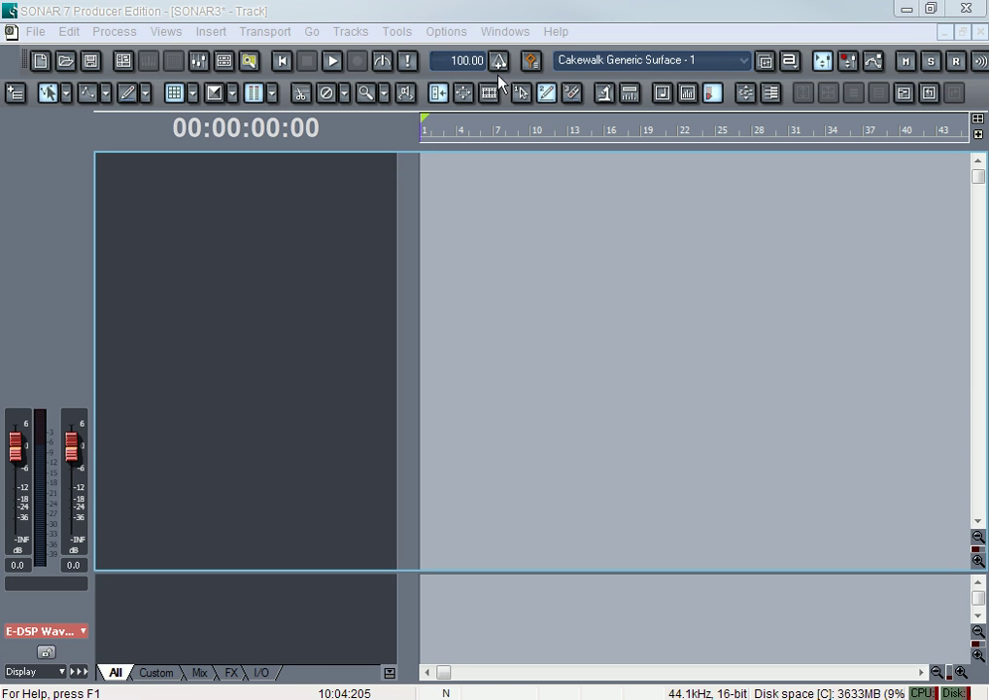
Activate the SONAR window and open the File menu for the SONAR3 project.
left_click(418, 9)
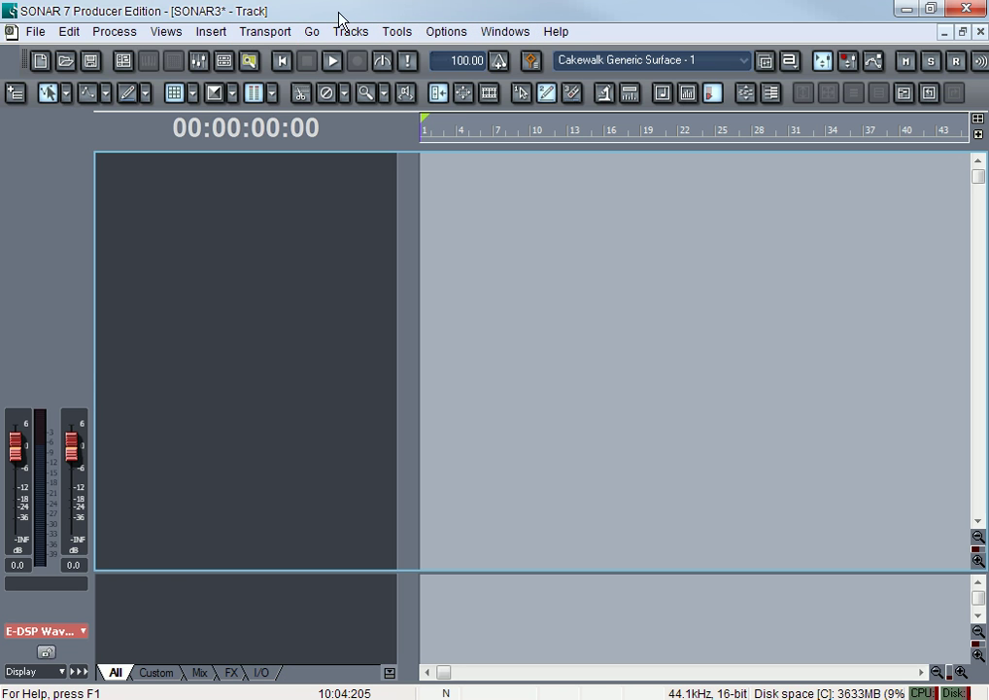
left_click(35, 32)
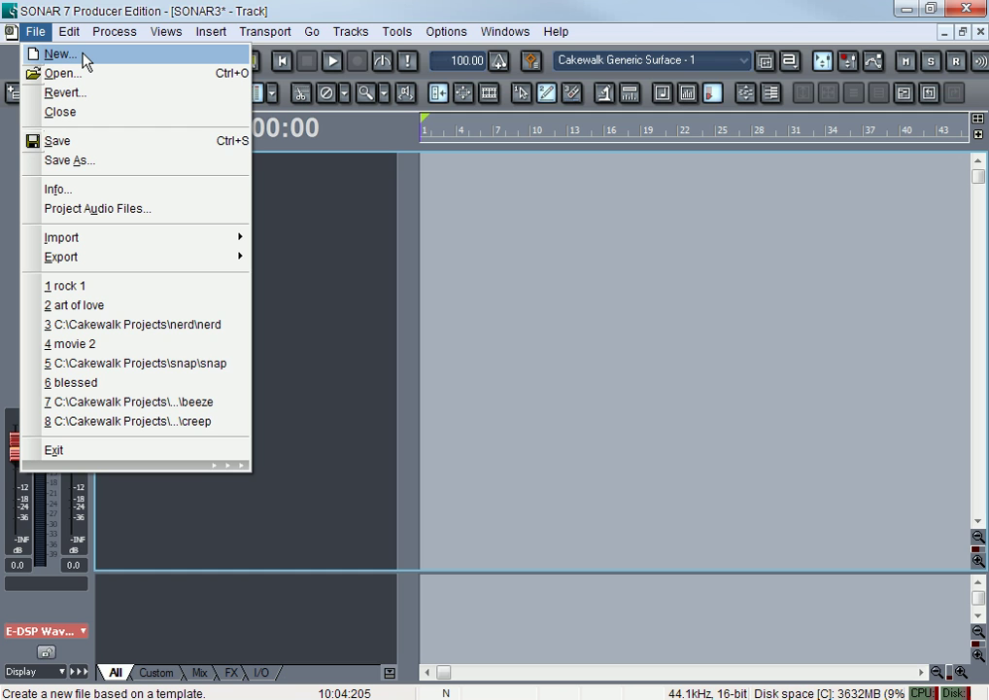
left_click(614, 8)
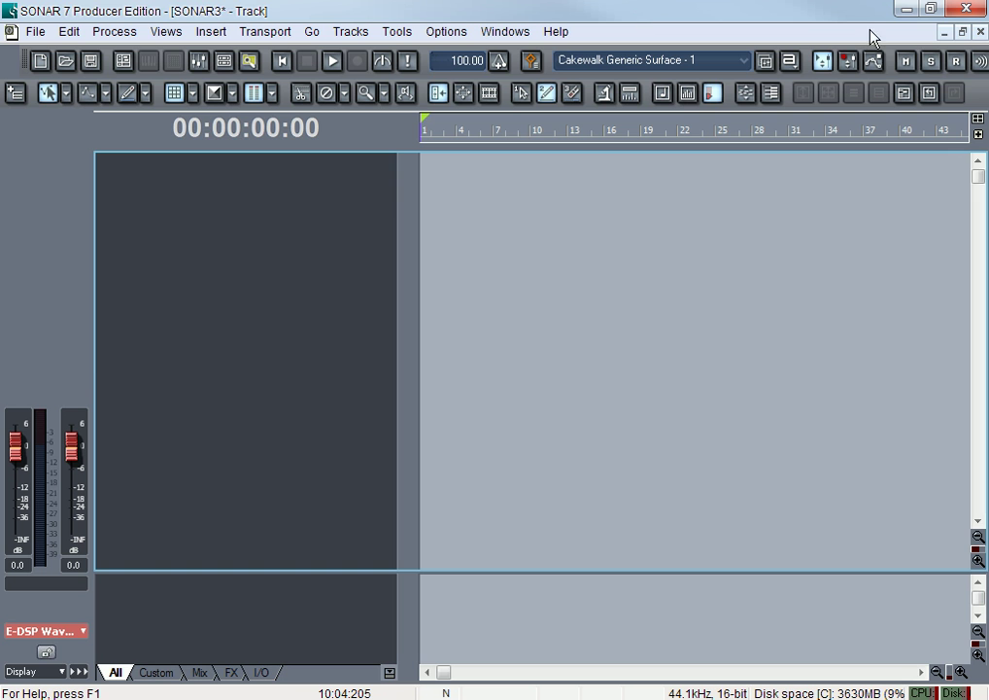
left_click(963, 31)
mouse_move(792, 101)
left_mouse_down()
mouse_move(810, 91)
mouse_move(805, 115)
mouse_move(830, 104)
mouse_move(797, 122)
mouse_move(799, 111)
mouse_move(789, 112)
left_mouse_up()
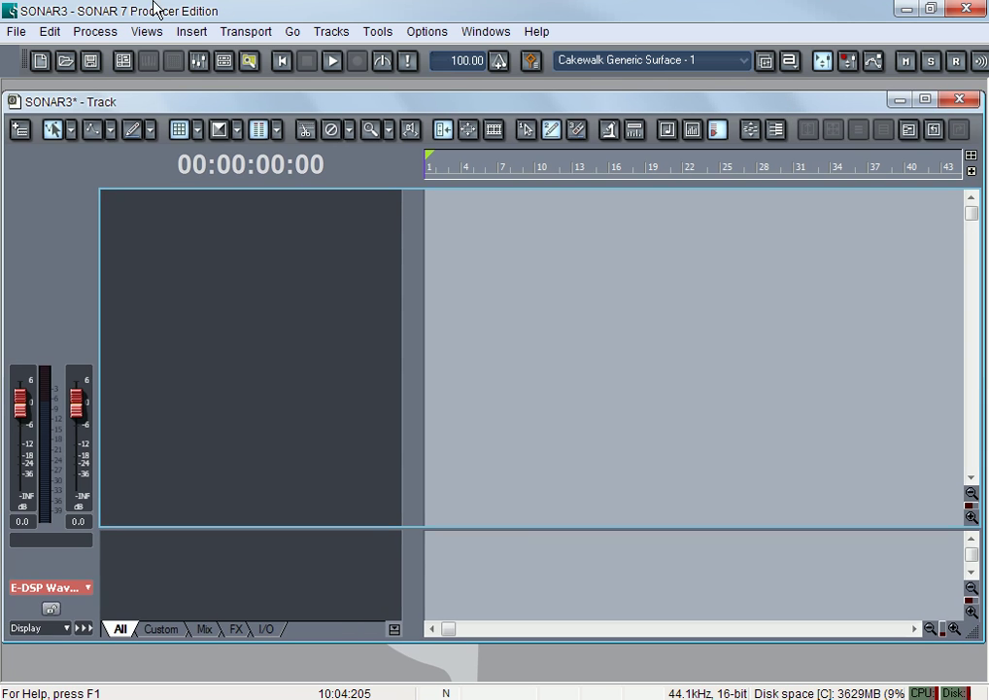
double_click(182, 103)
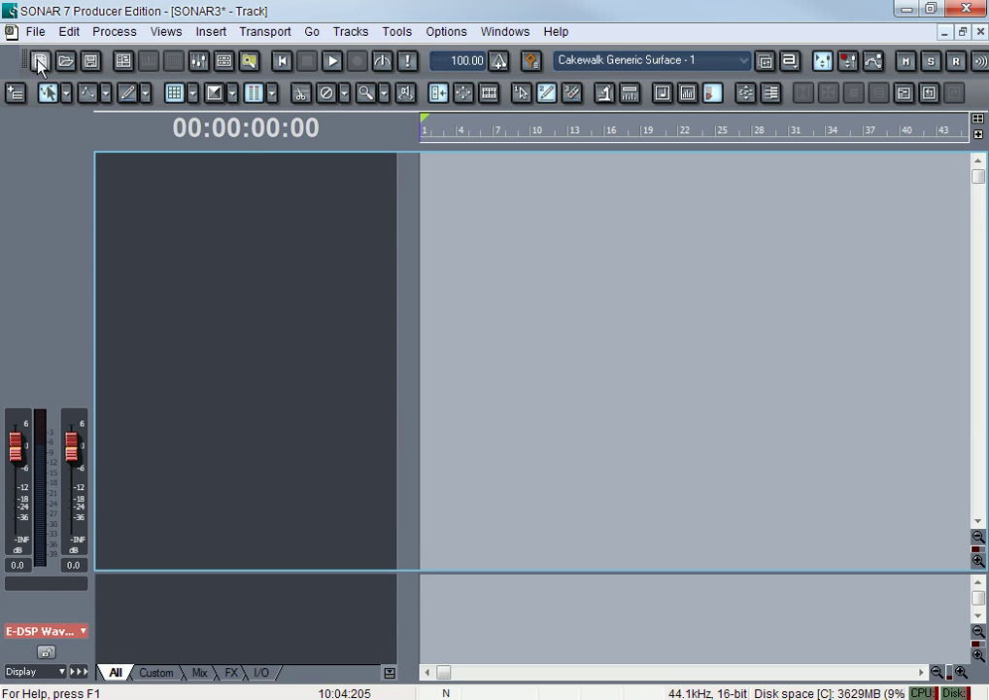
left_click(34, 32)
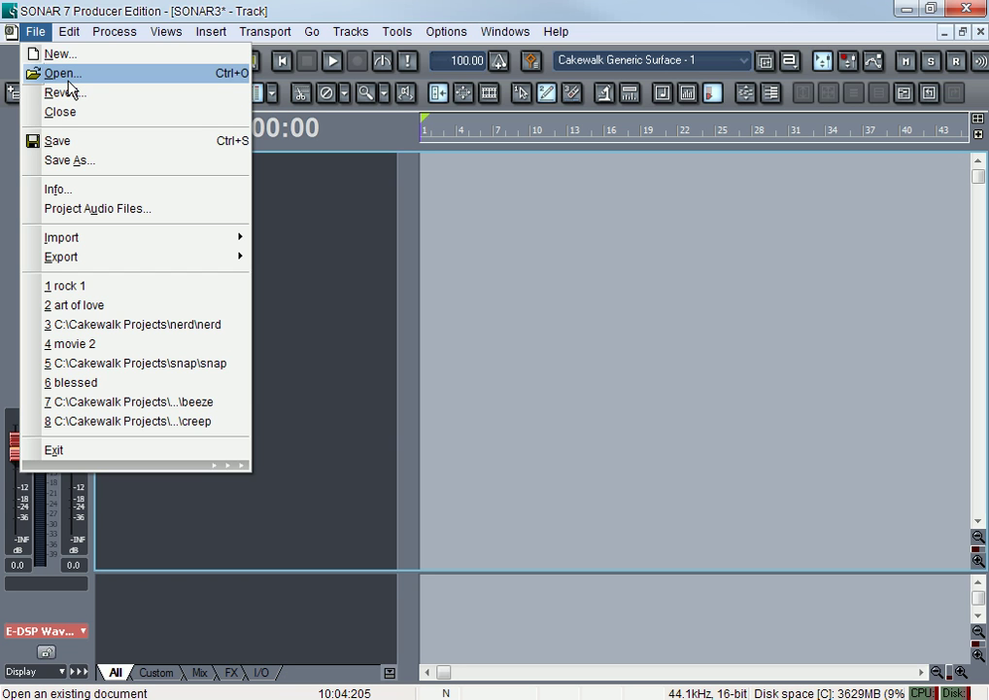
Bring up the Open dialog, move it up and left, then cancel it.
left_click(67, 79)
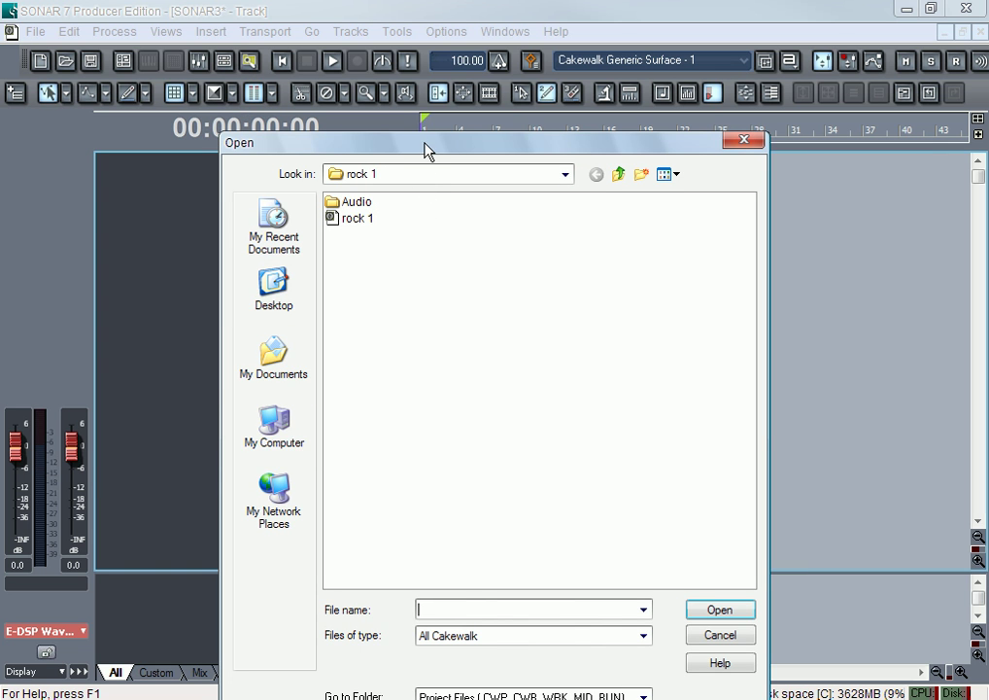
left_click_drag(424, 148, 370, 64)
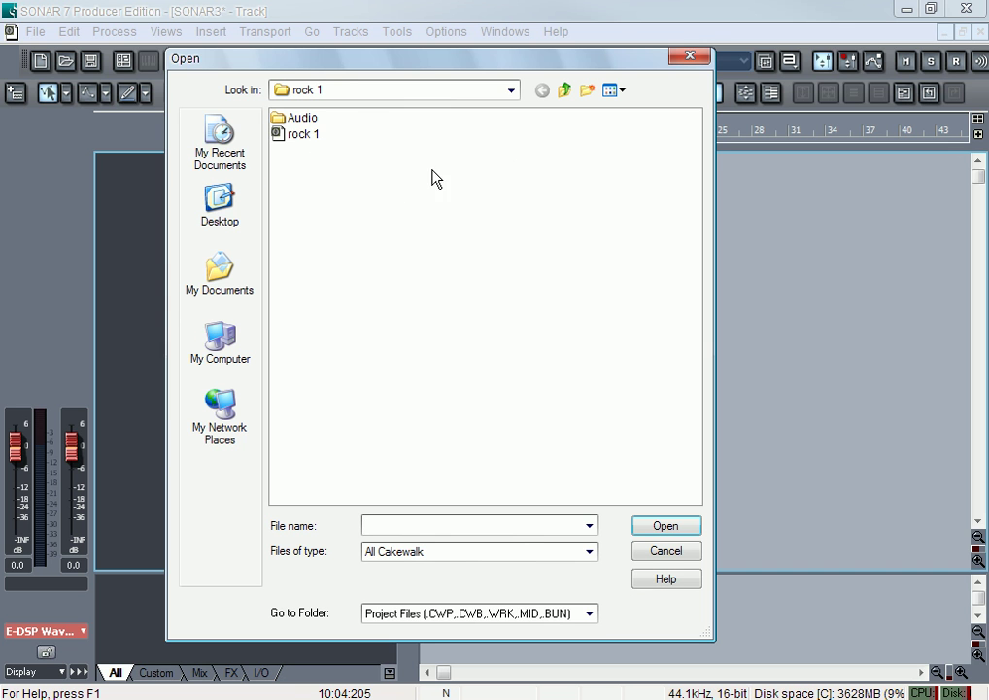
left_click(666, 552)
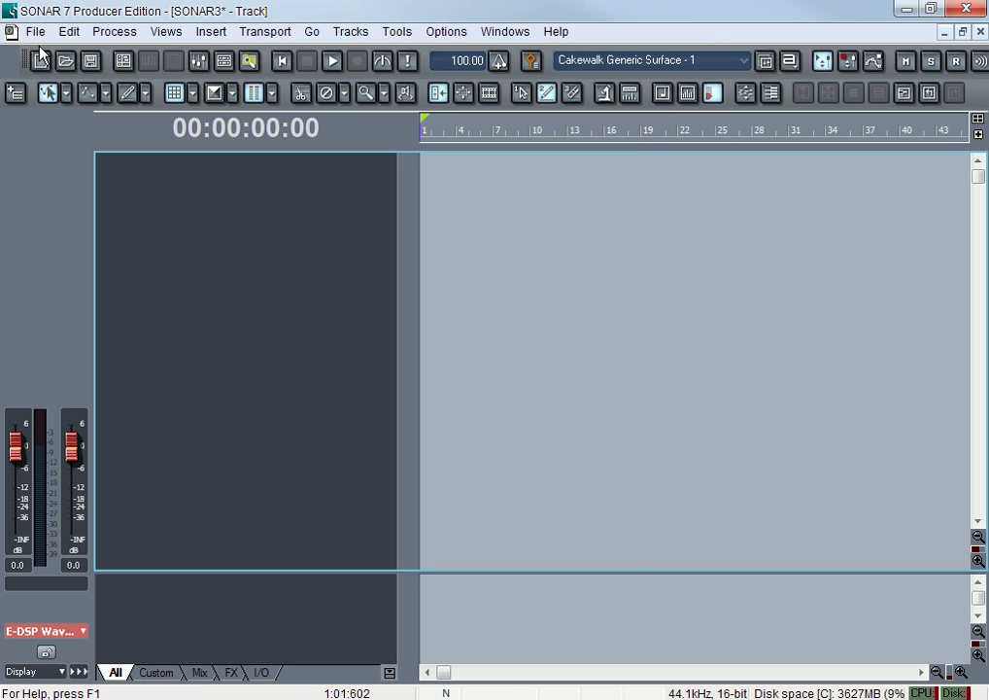
Look over the File > Import options, then bring up the Open dialog again.
left_click(35, 31)
mouse_move(131, 239)
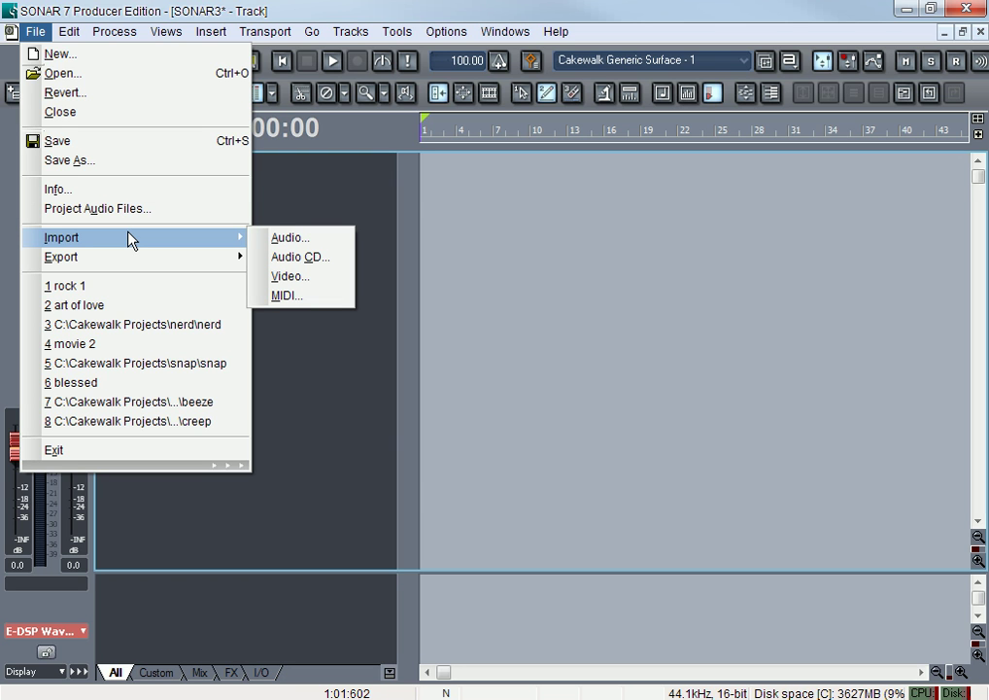
left_click(121, 74)
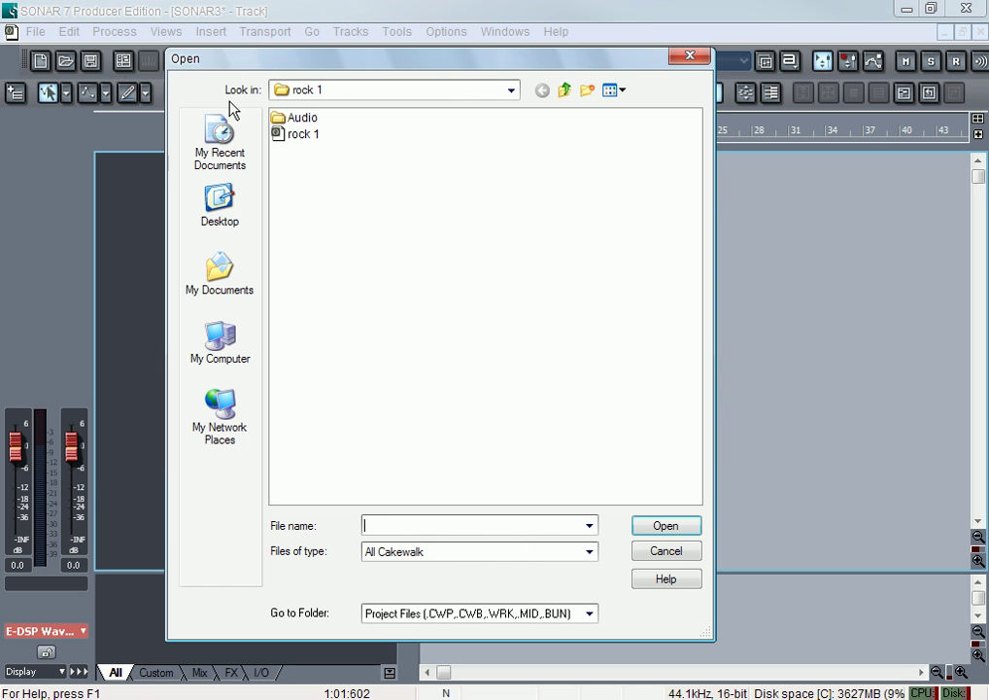
Load the rock 1 project from the Open dialog, then close it once its tracks appear.
left_click(304, 139)
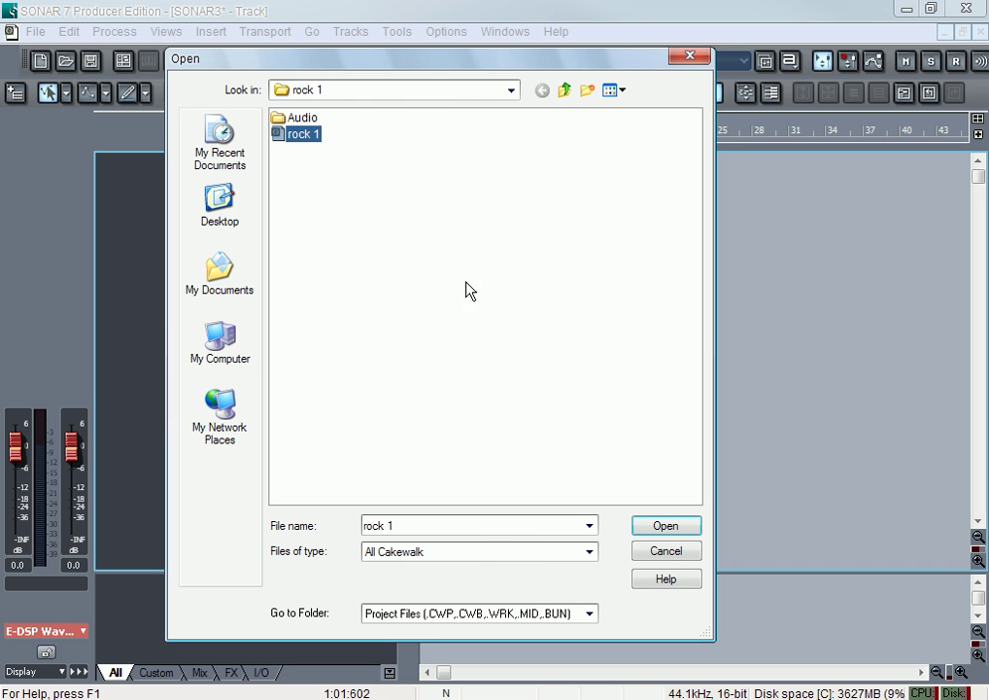
left_click(651, 525)
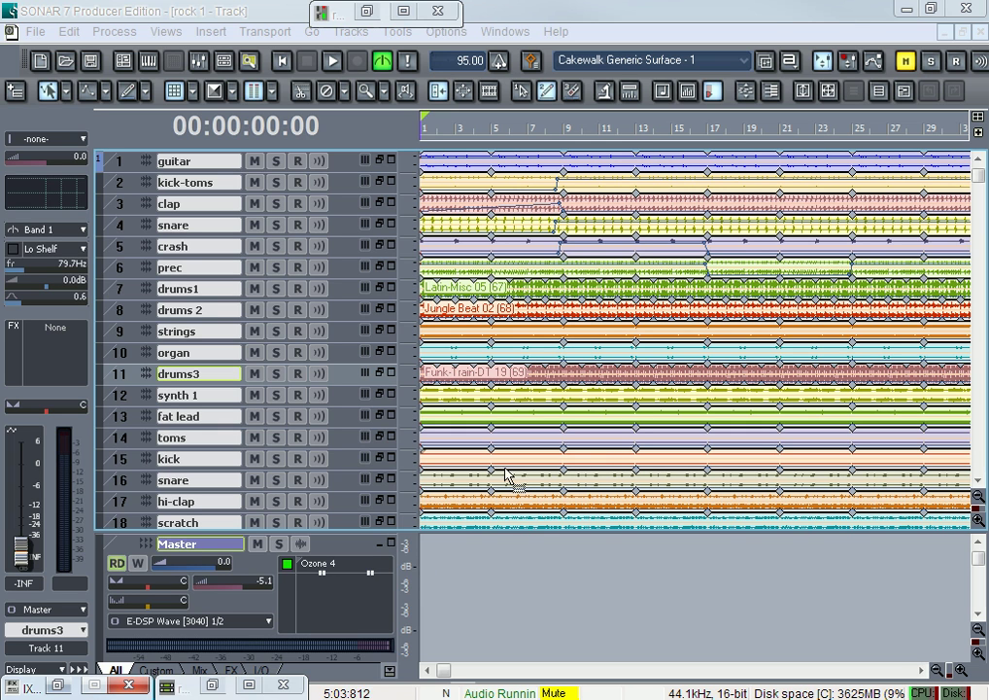
left_click(980, 34)
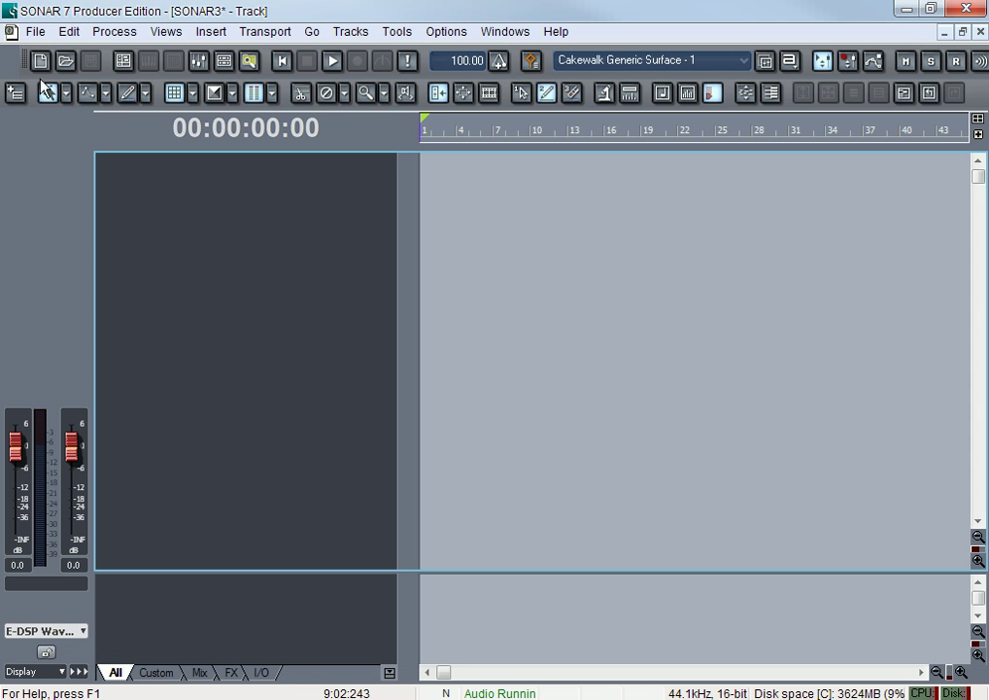
Open the File menu over the empty SONAR3 project.
left_click(35, 32)
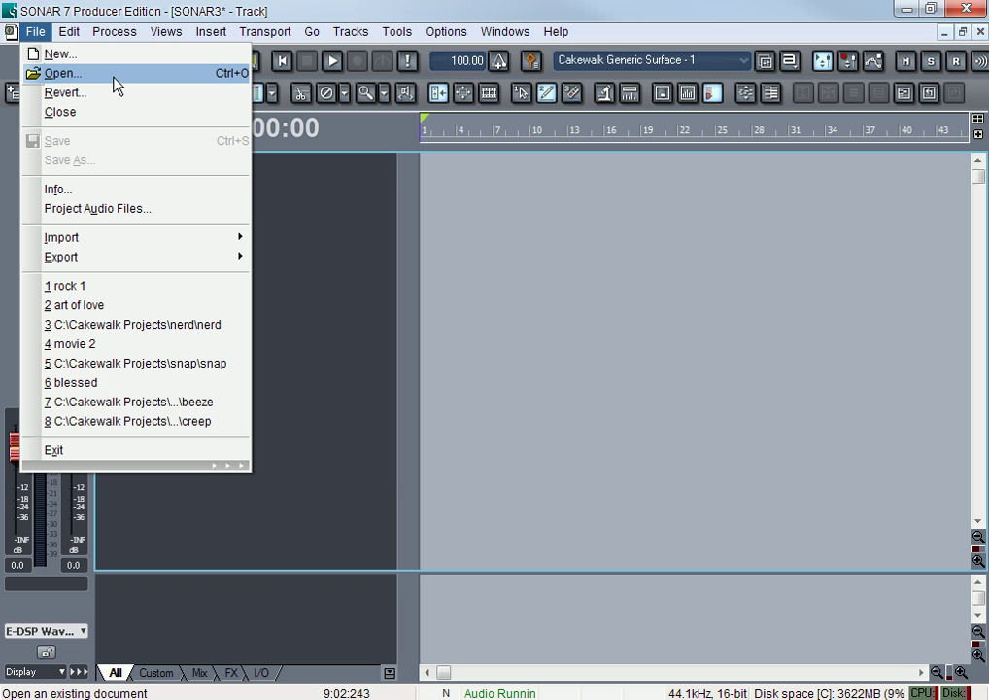
Bring up File > Revert and move its dialog, which lists no saved versions.
left_click(115, 93)
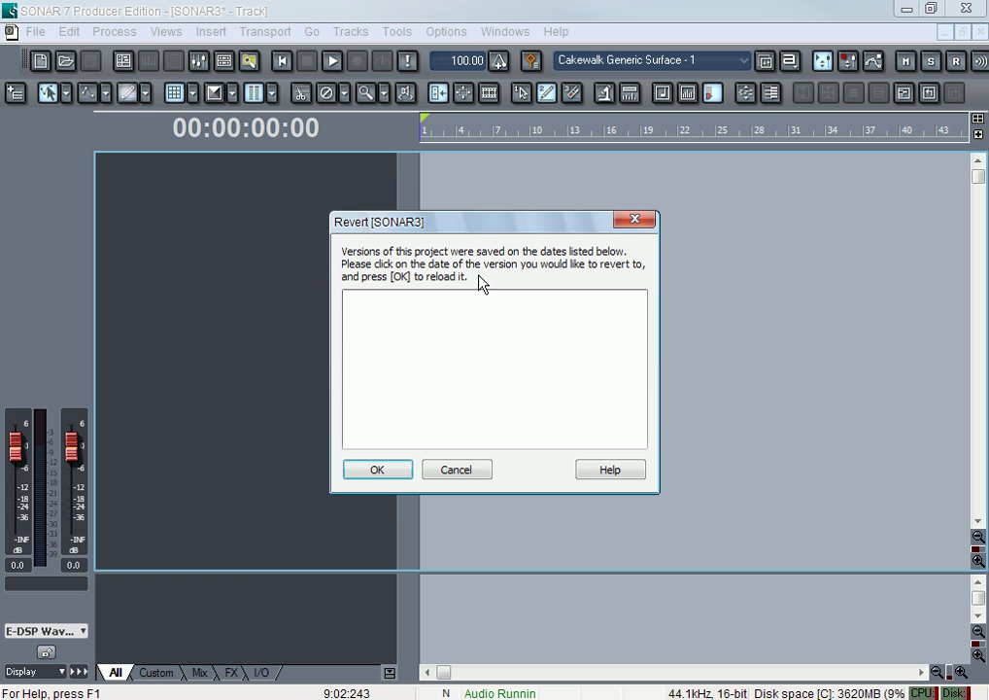
left_click_drag(482, 222, 581, 192)
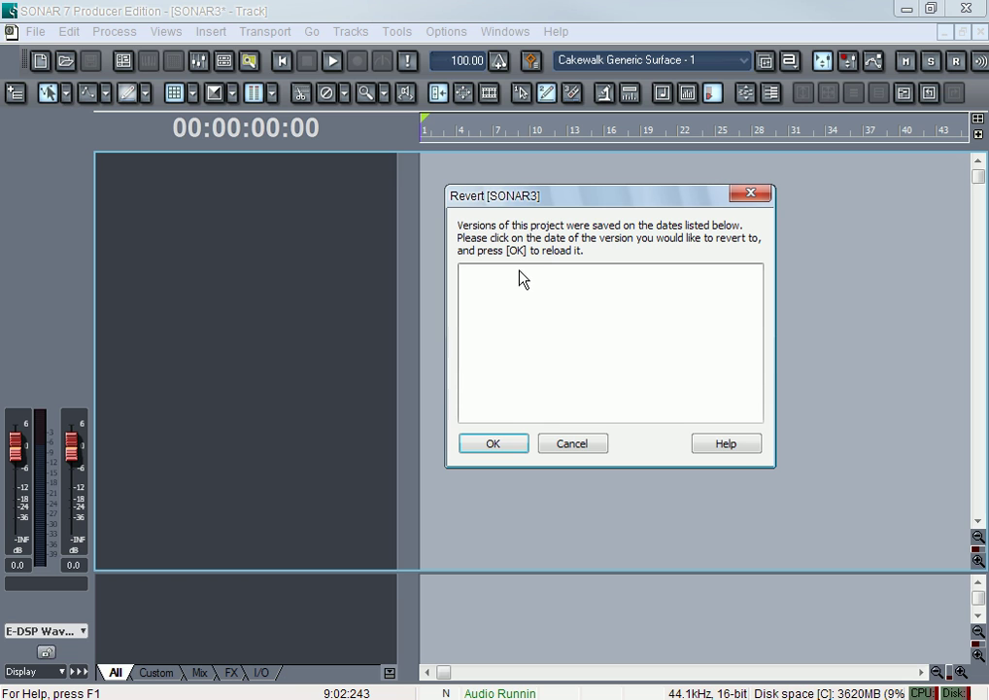
Cancel Revert, close SONAR3 without saving changes, and begin a new project file.
left_click(561, 453)
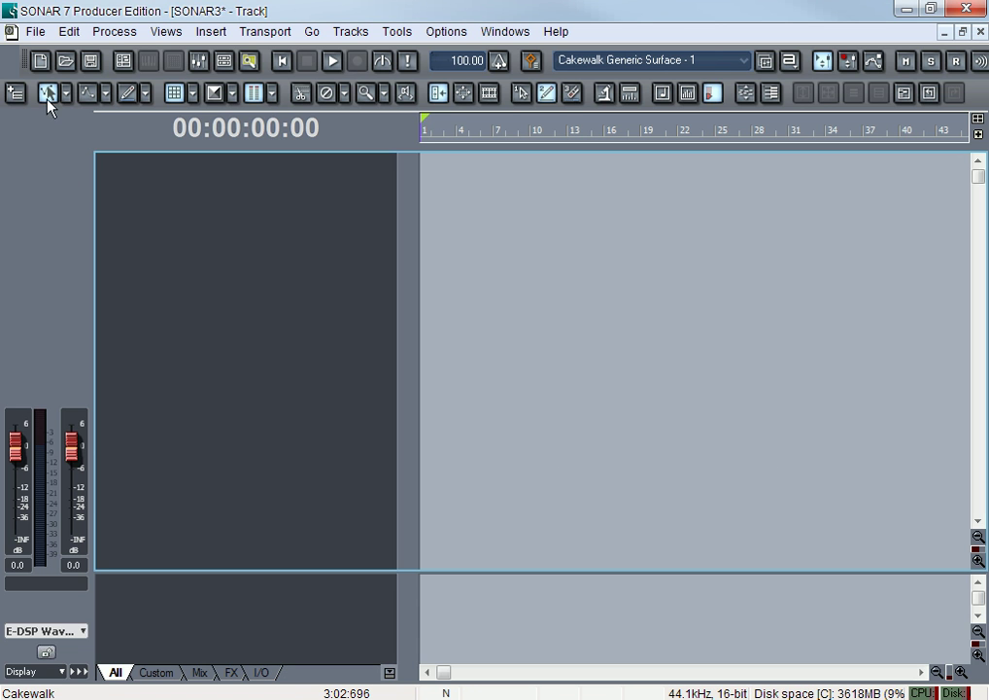
left_click(41, 37)
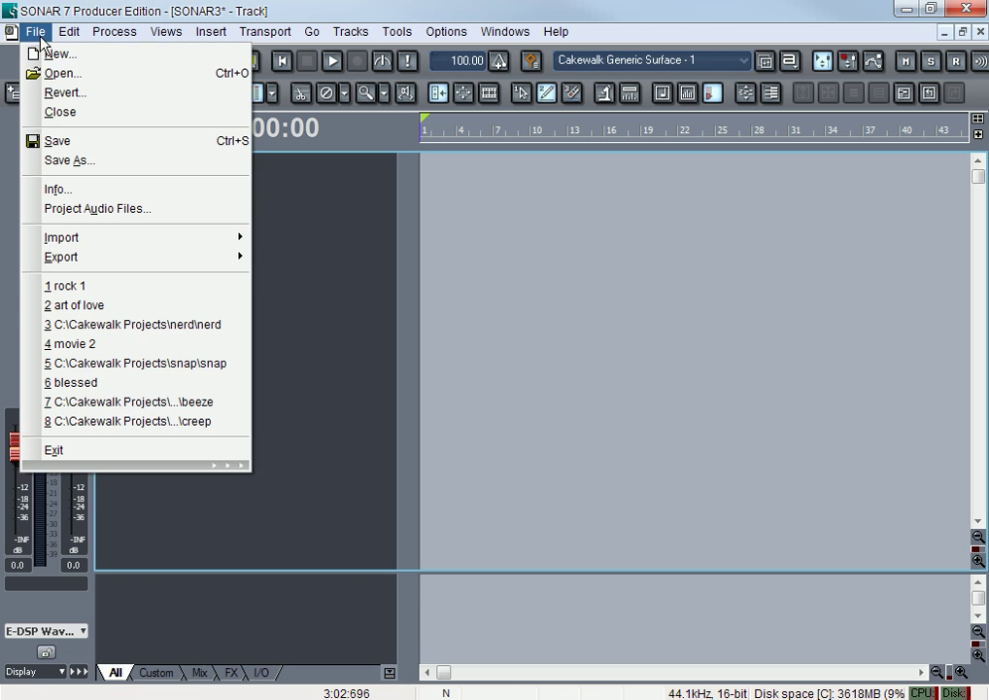
left_click(113, 116)
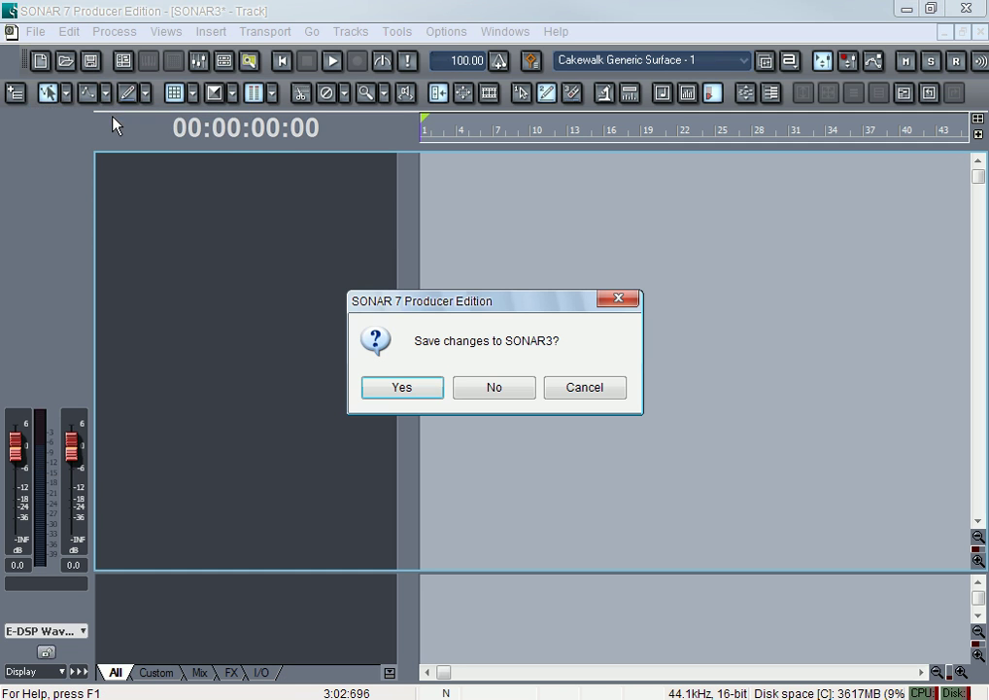
left_click(501, 388)
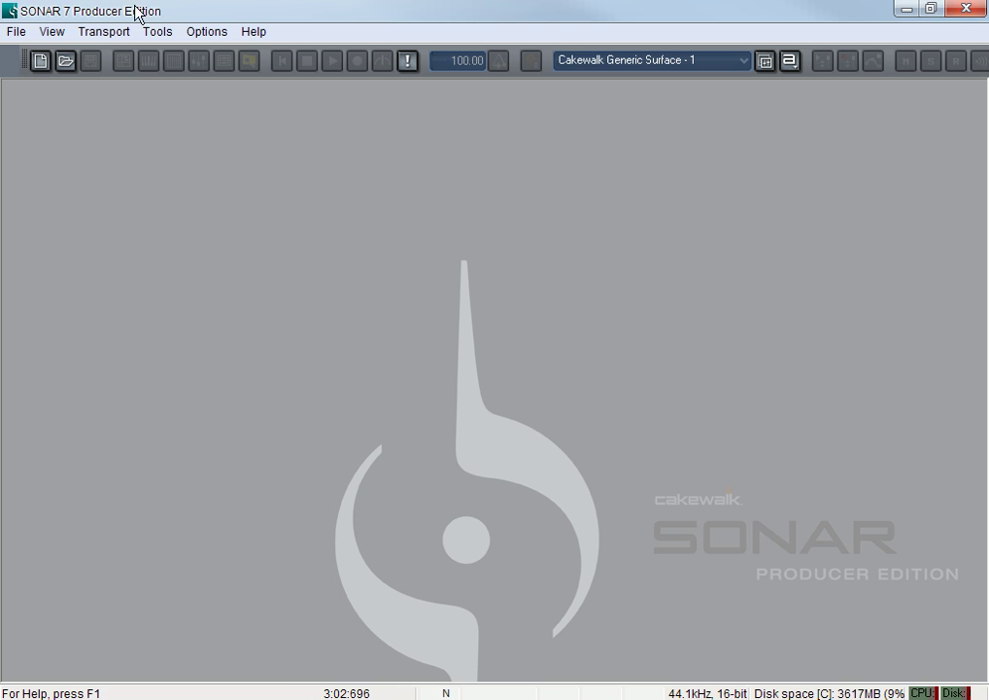
left_click(40, 61)
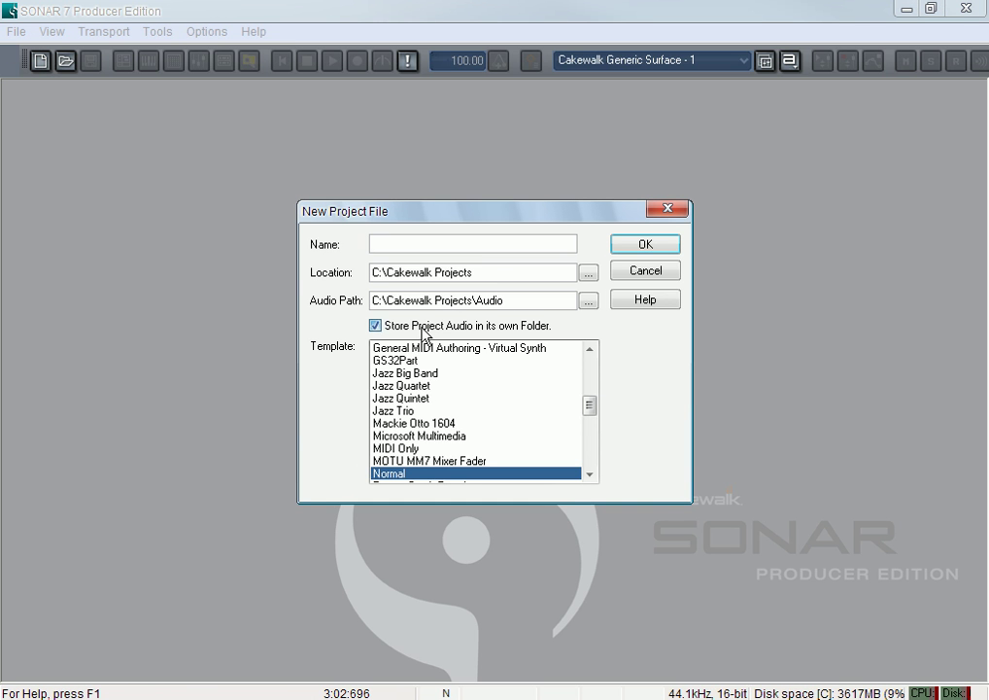
Create a new project from the Blank template, with project audio not stored in its own folder.
left_click(376, 325)
left_click_drag(589, 406, 591, 372)
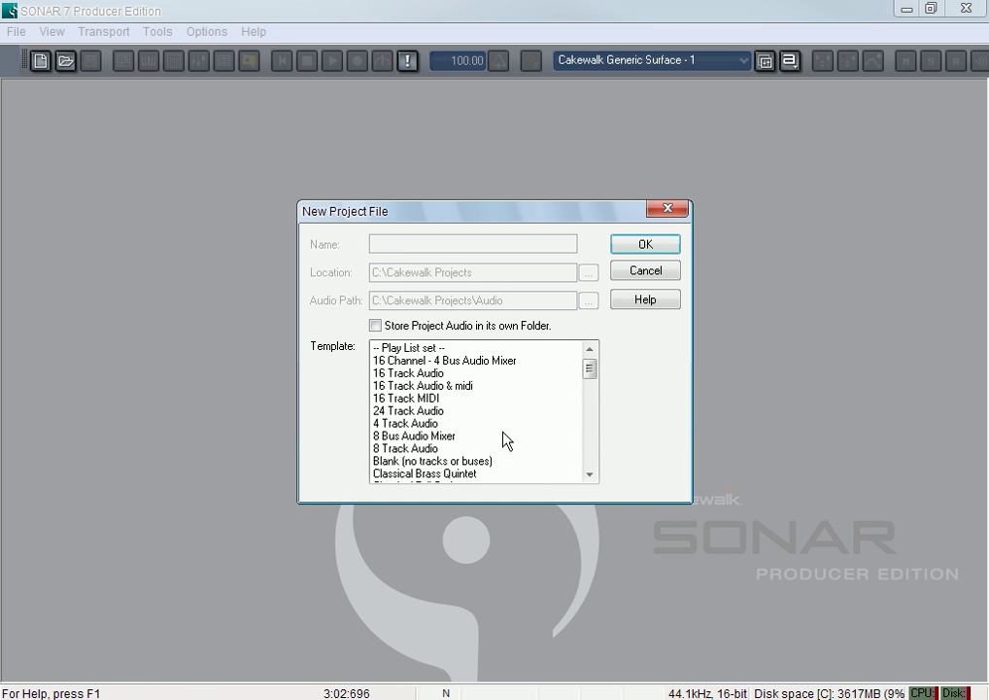
left_click(492, 462)
left_click(627, 252)
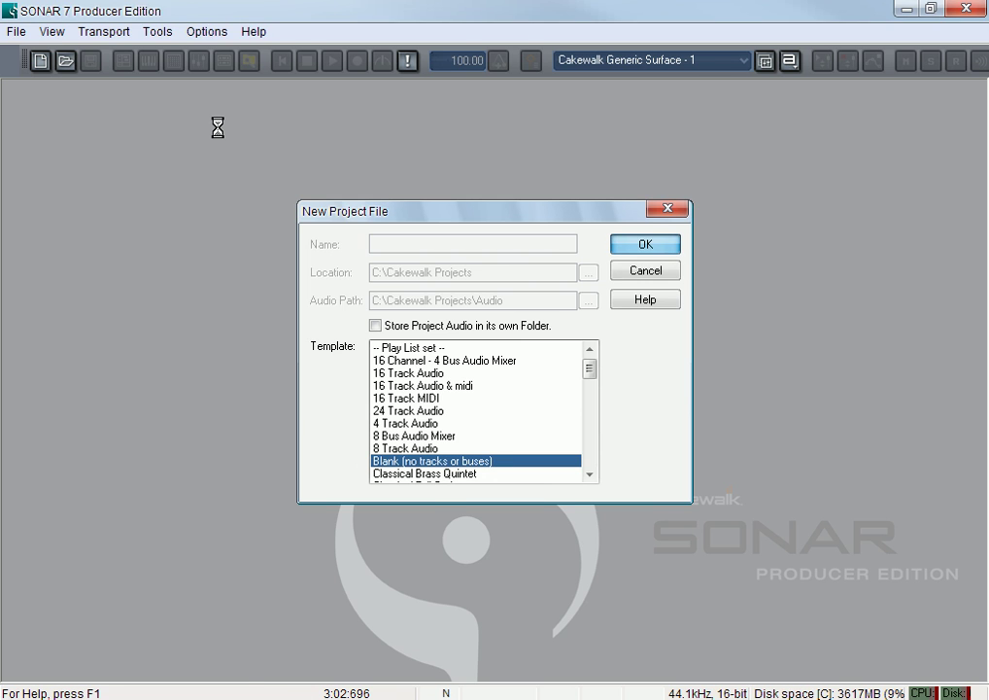
Delete the effects from Track 1's effects bin.
right_click(243, 185)
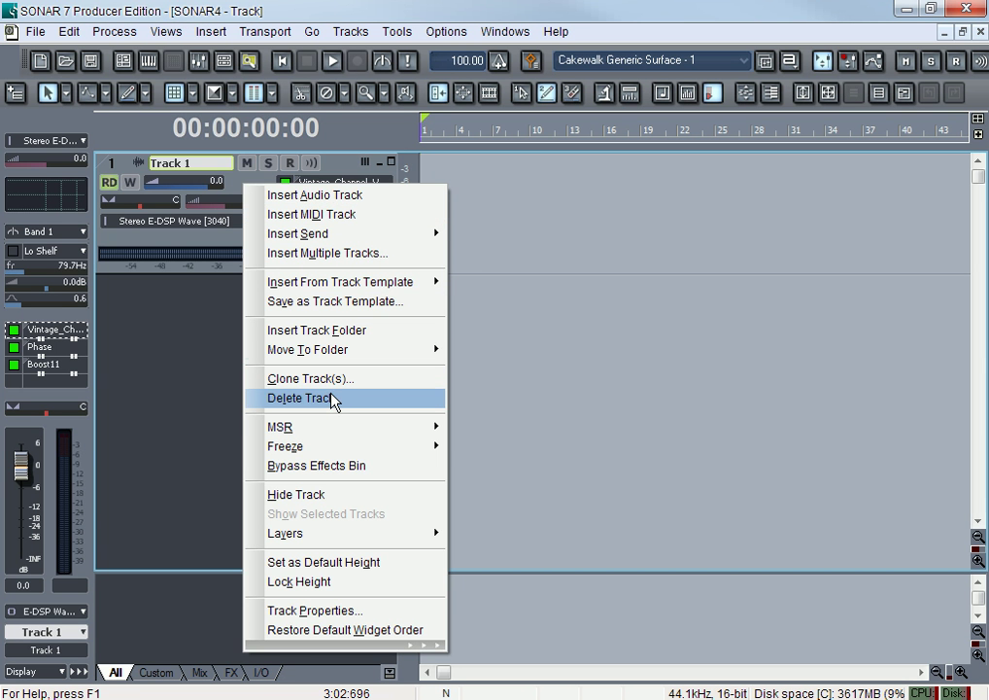
left_click(243, 175)
key("Delete")
key("Delete")
key("Delete")
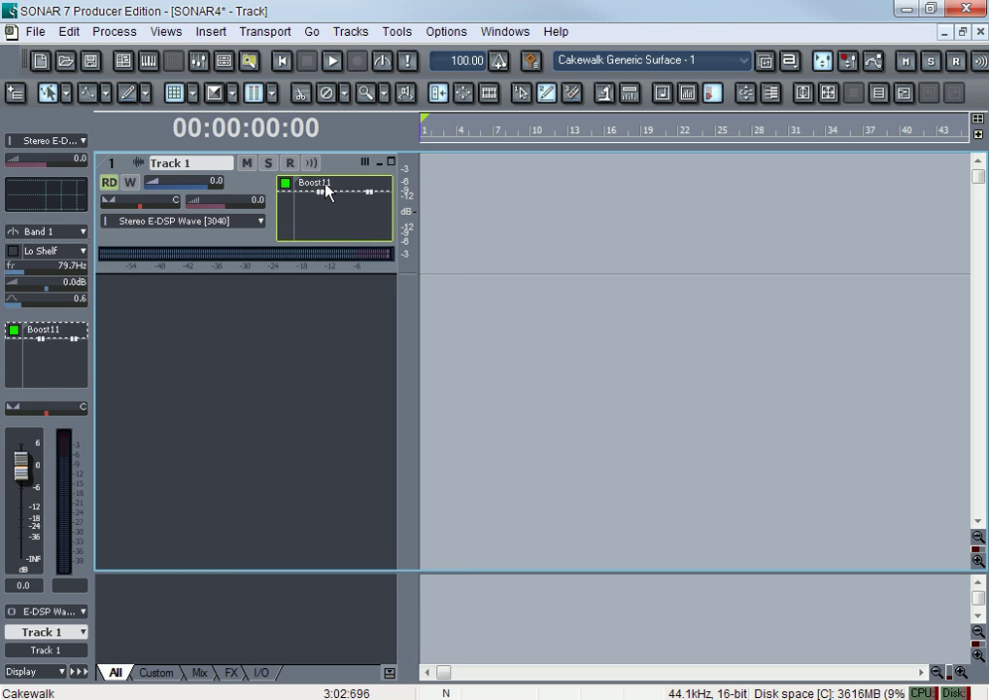
left_click(41, 36)
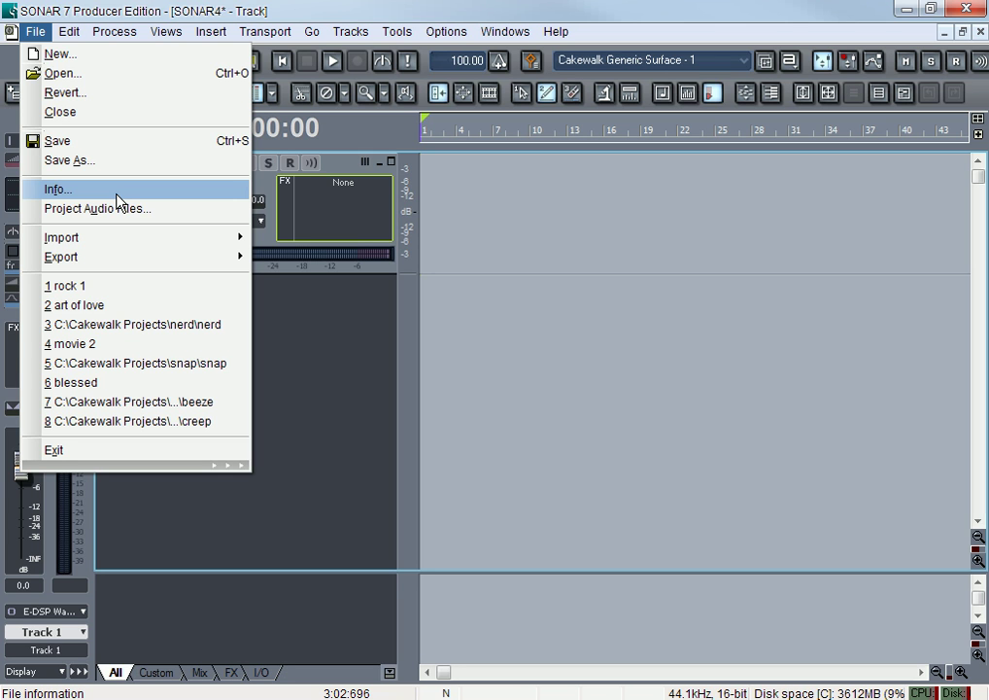
Review the File Info title, author and copyright, click into the notes, then close it.
left_click(117, 200)
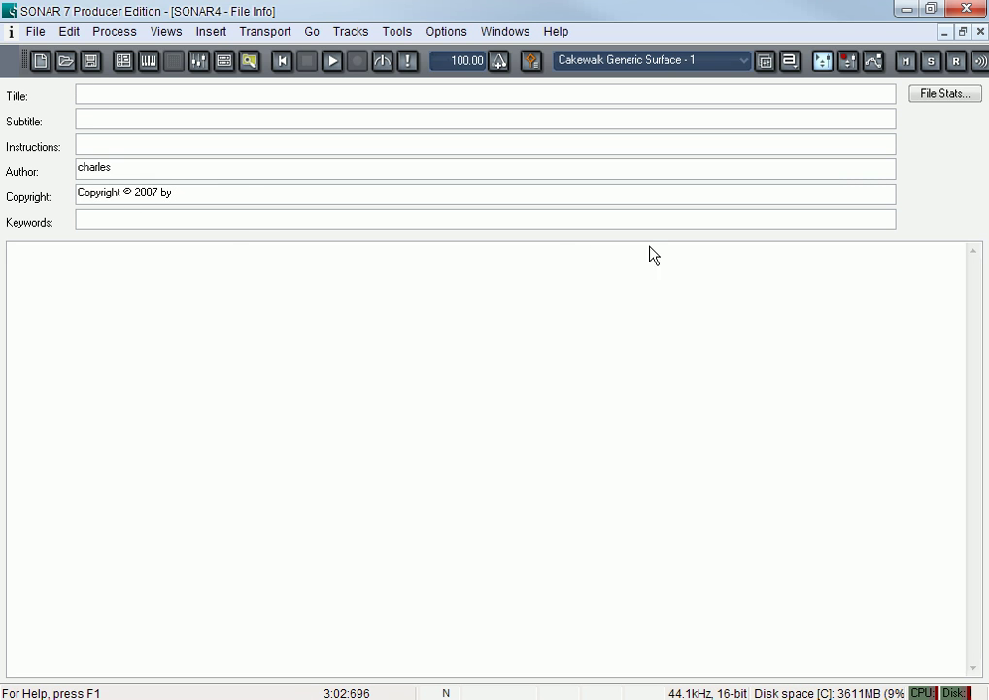
left_click(260, 327)
left_click(981, 32)
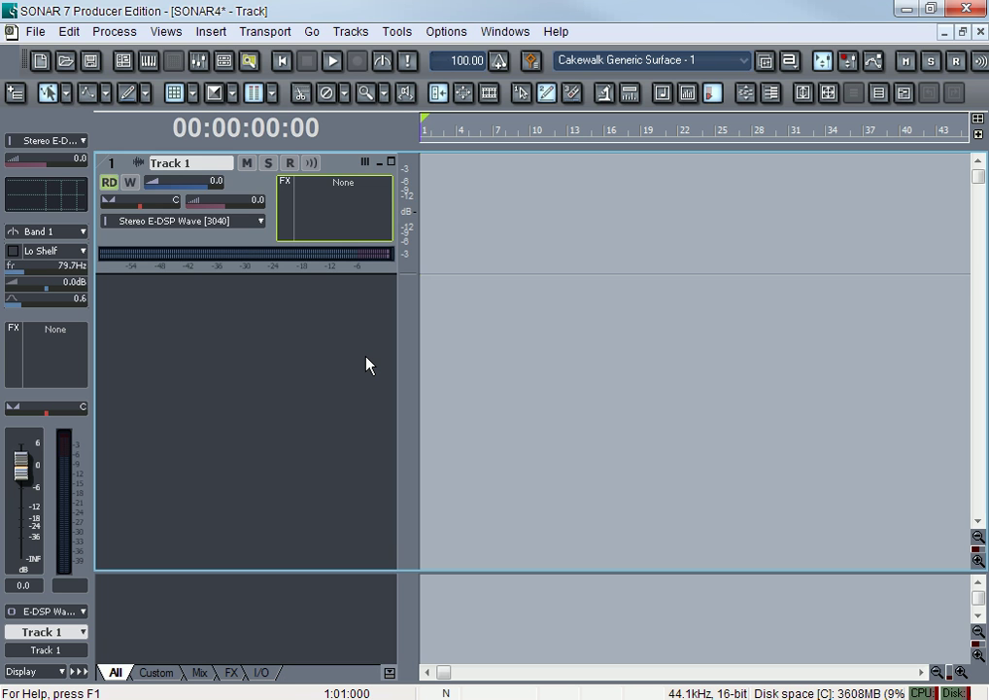
View SONAR4's Project Audio Files summary showing 0.0 MB, move it, and close it.
left_click(35, 32)
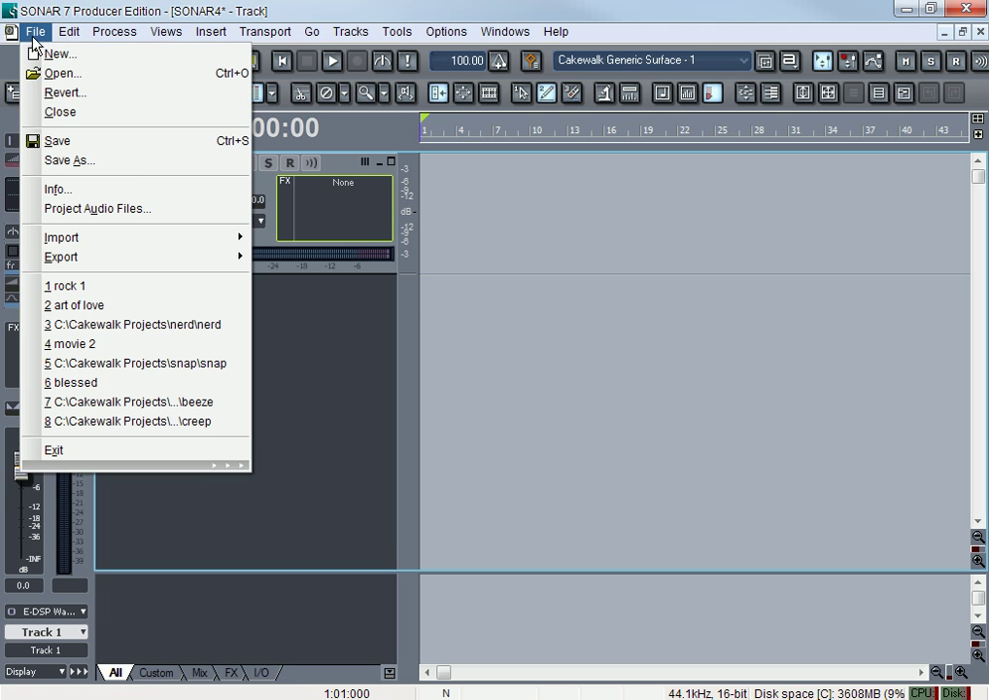
left_click(150, 210)
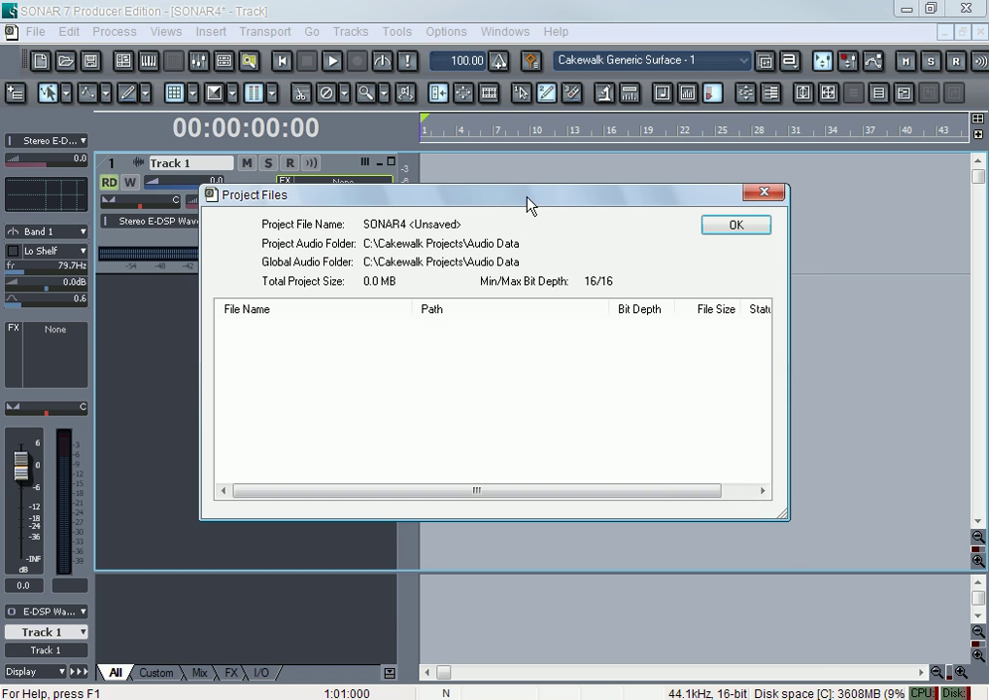
left_click_drag(530, 204, 494, 135)
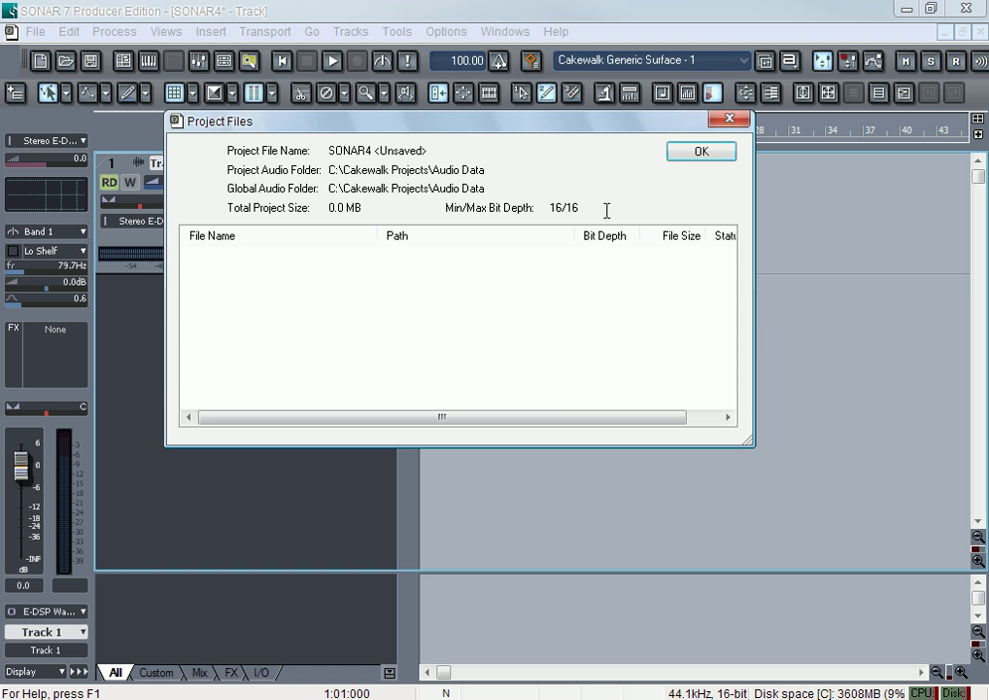
left_click(692, 156)
left_click(36, 33)
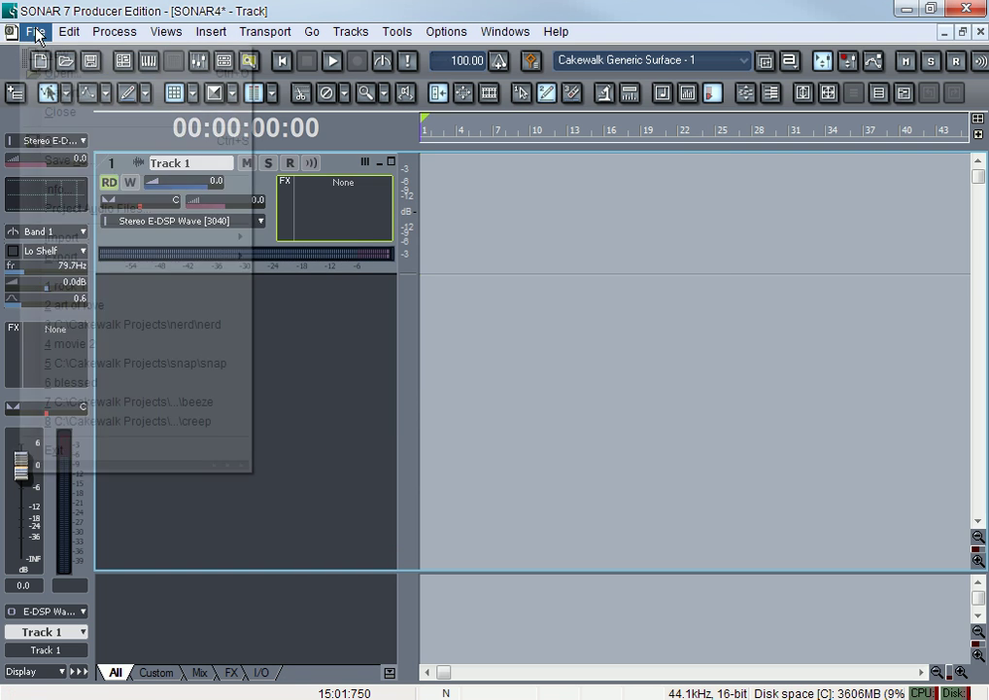
mouse_move(140, 239)
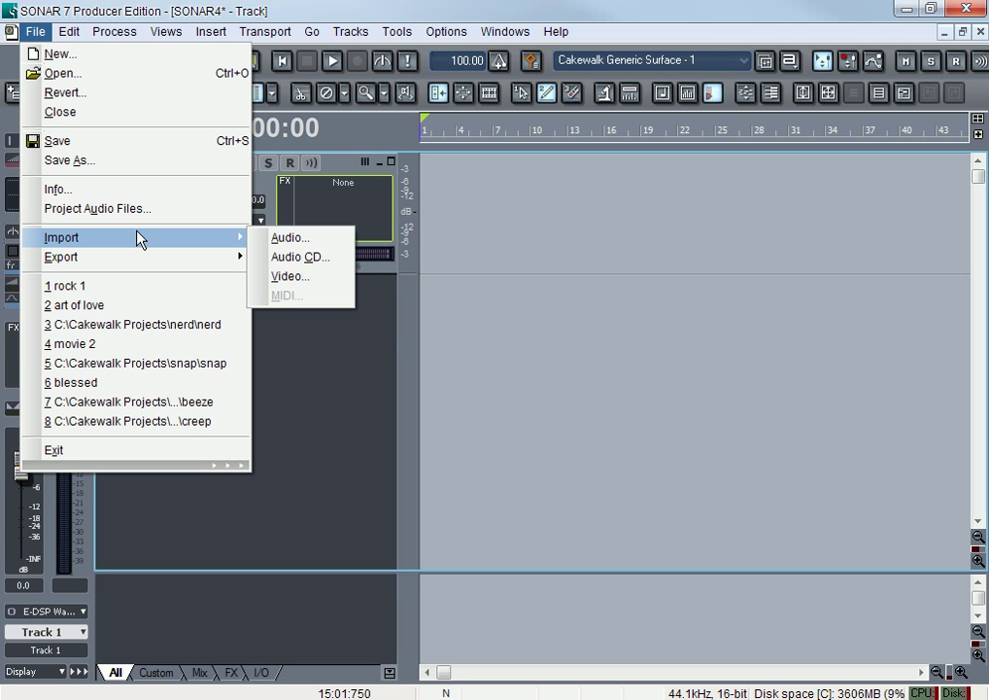
mouse_move(223, 258)
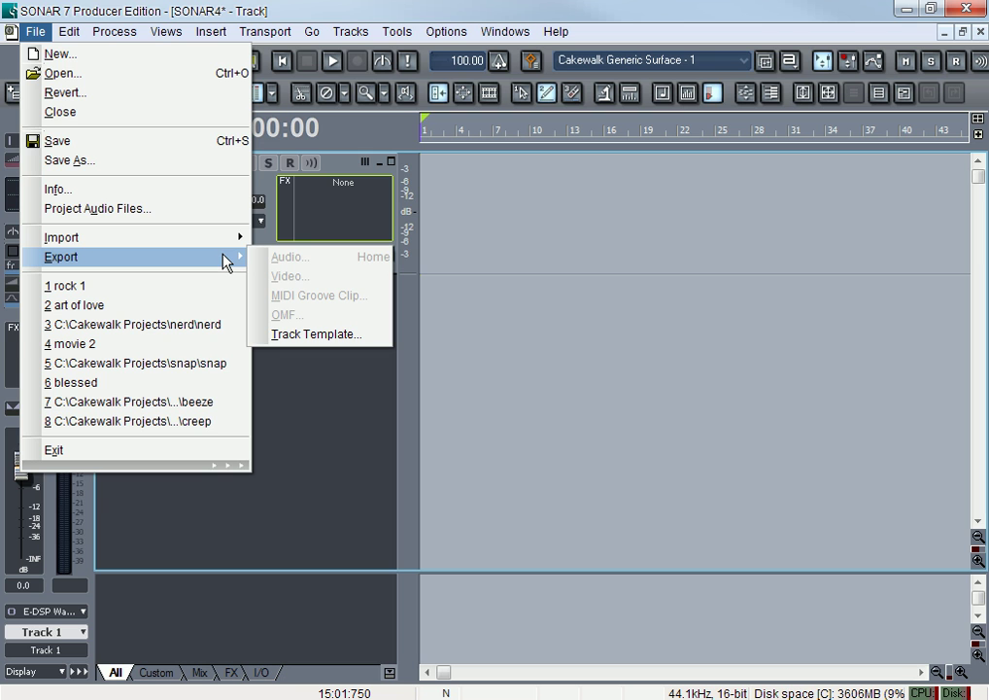
left_click(380, 360)
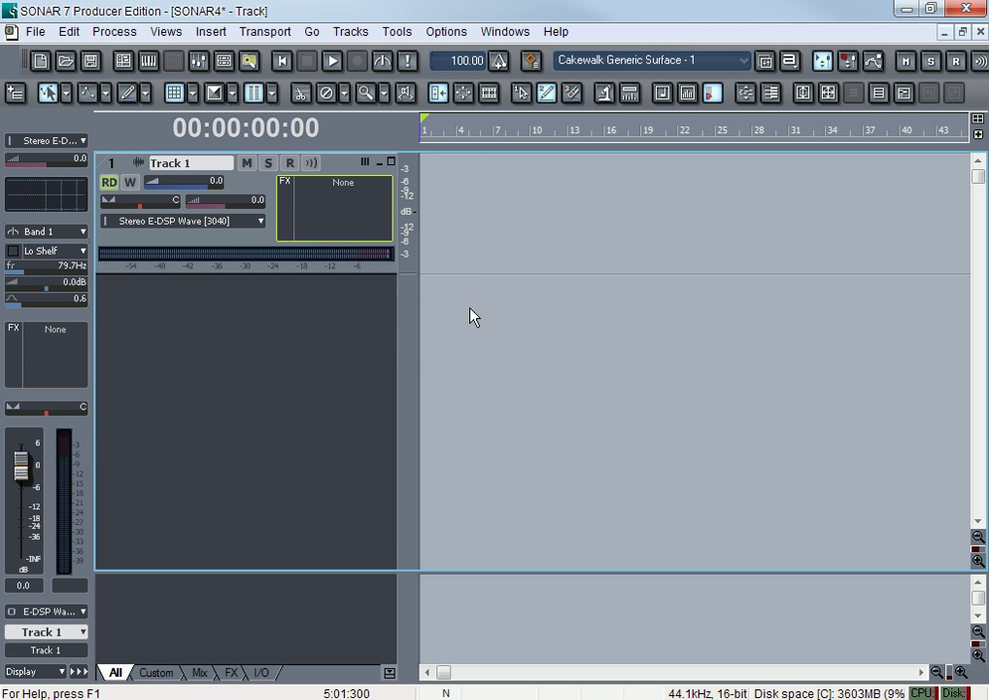
Look over the File > Export choices, dismiss them, and bring the File menu back.
left_click(32, 39)
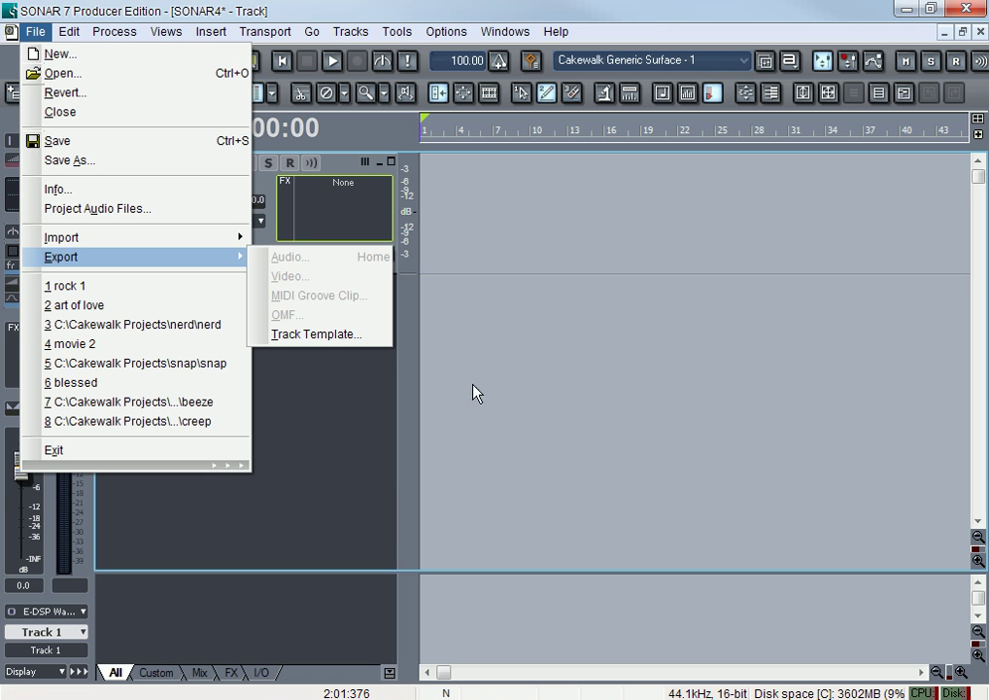
left_click(472, 393)
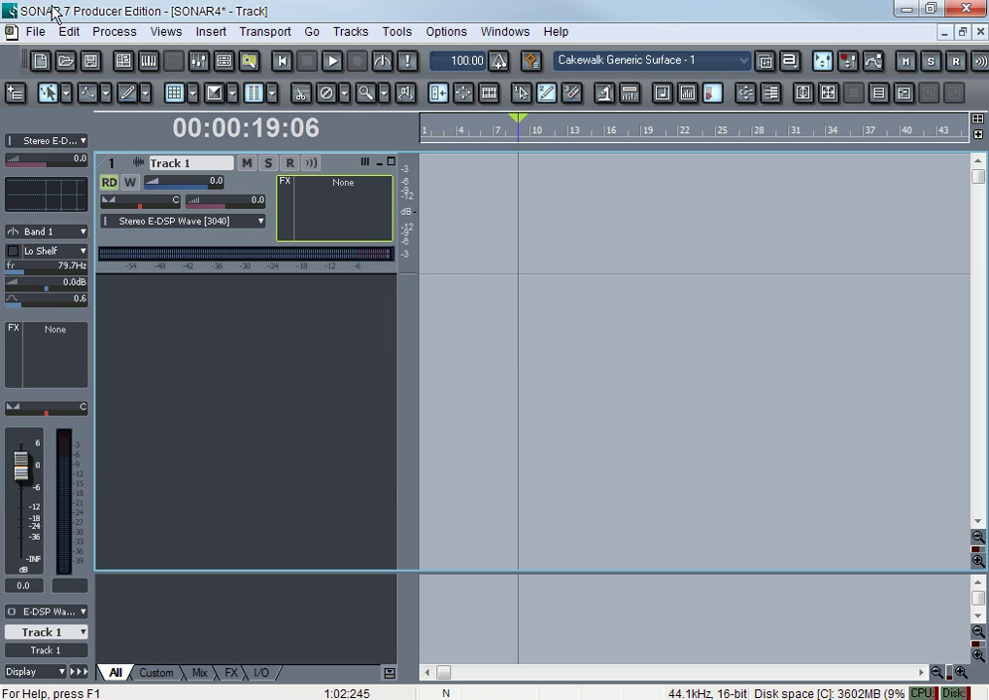
left_click(35, 32)
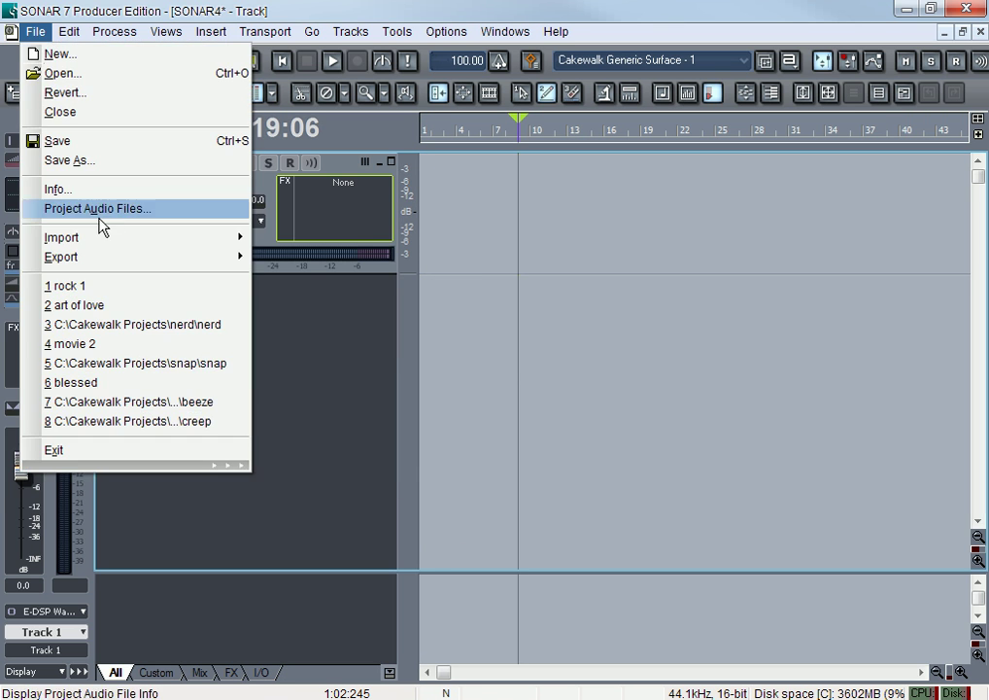
mouse_move(116, 242)
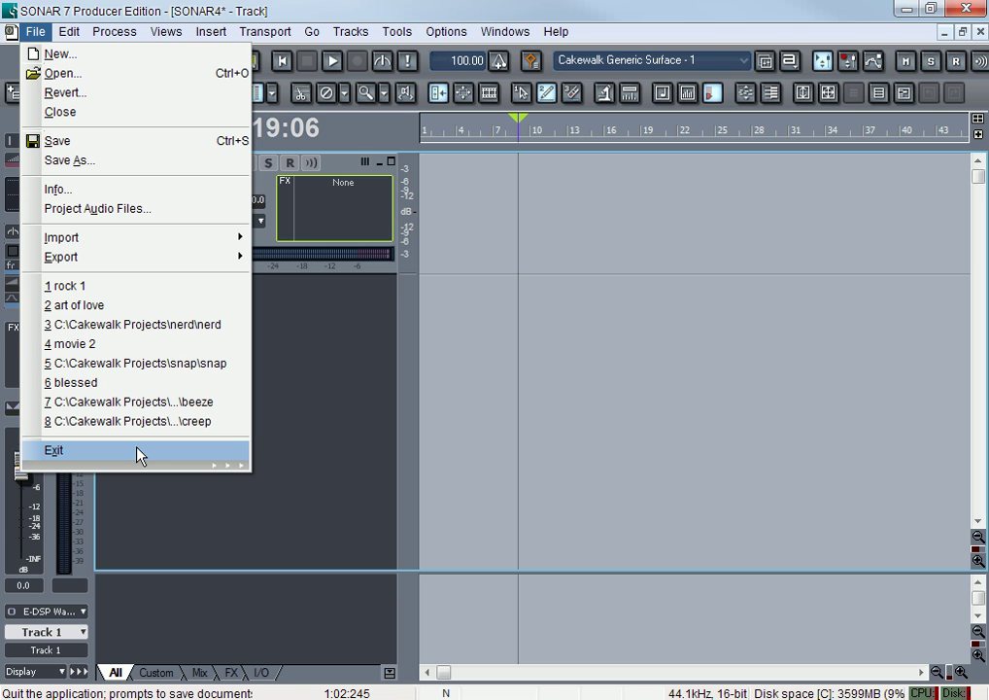
Move from the File menu's recent projects to the Edit menu, which offers undoing the Boost11 deletion.
mouse_move(192, 473)
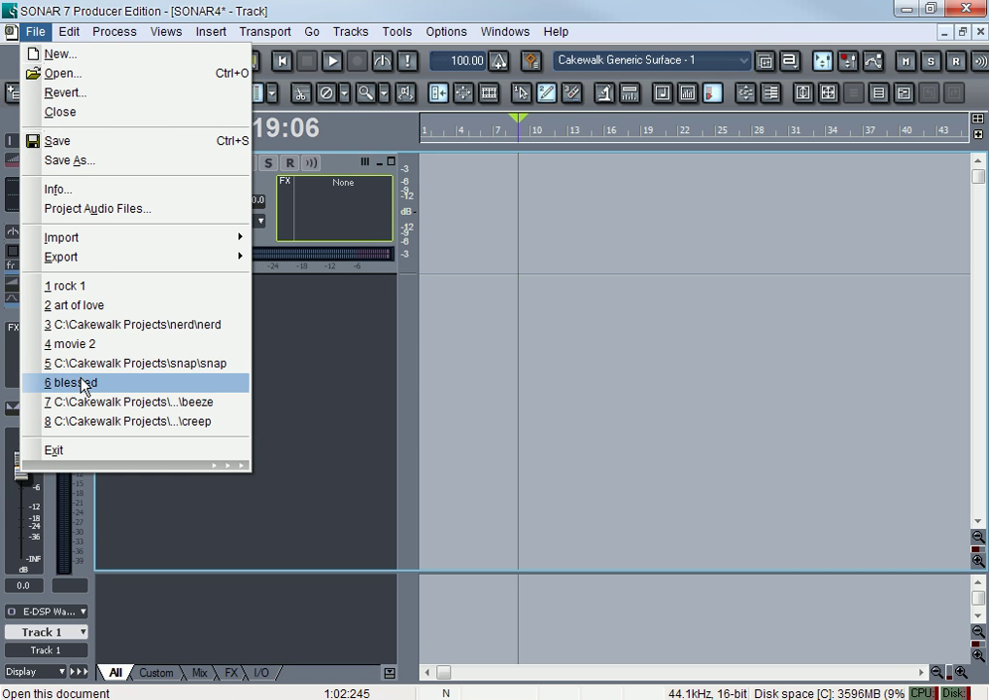
mouse_move(70, 40)
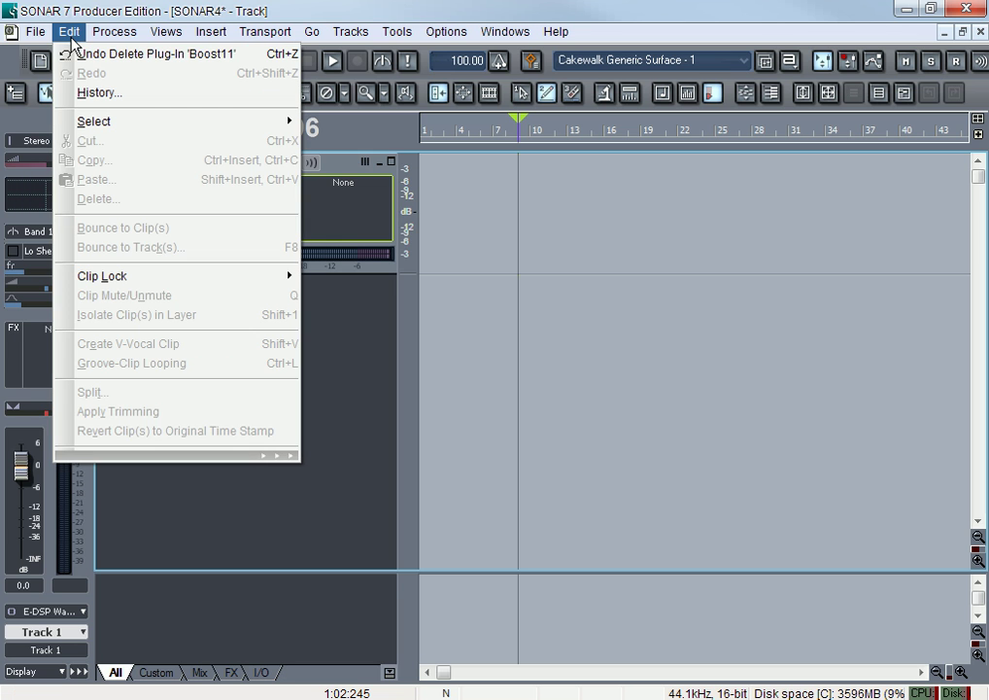